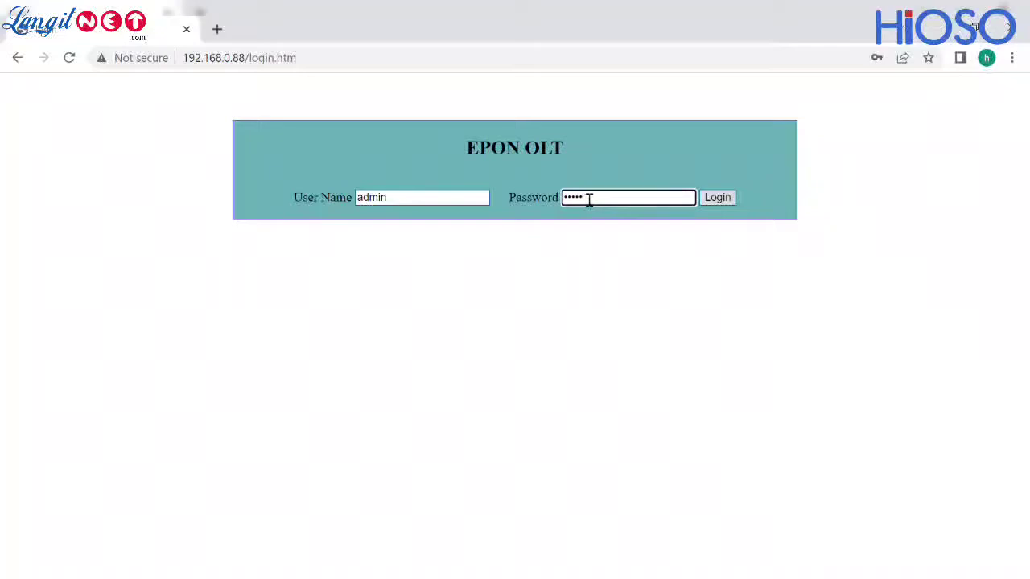
Log in to the EPON OLT with the filled-in credentials and view its version information, CPU usage and memory usage.
click(717, 198)
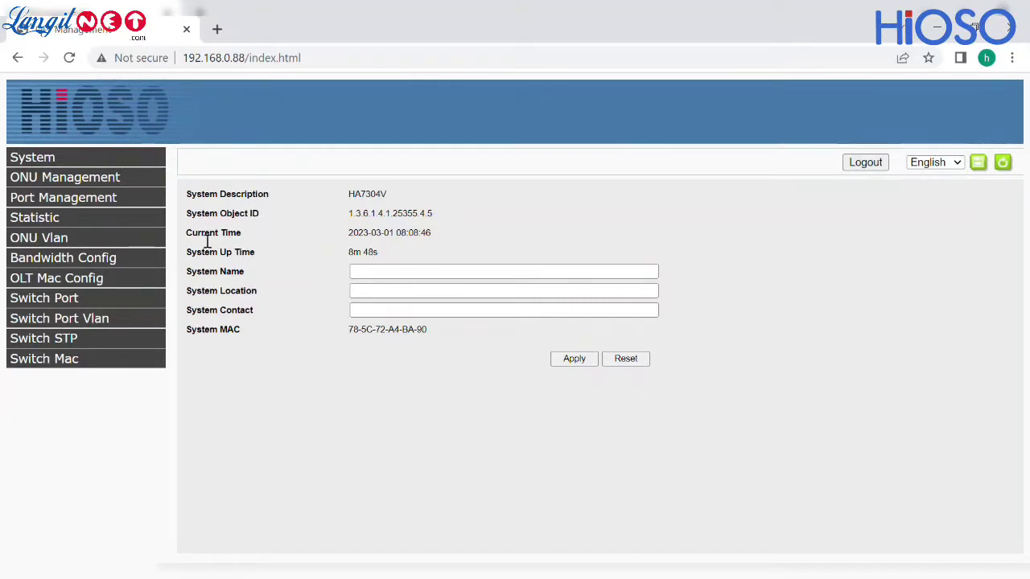
click(113, 161)
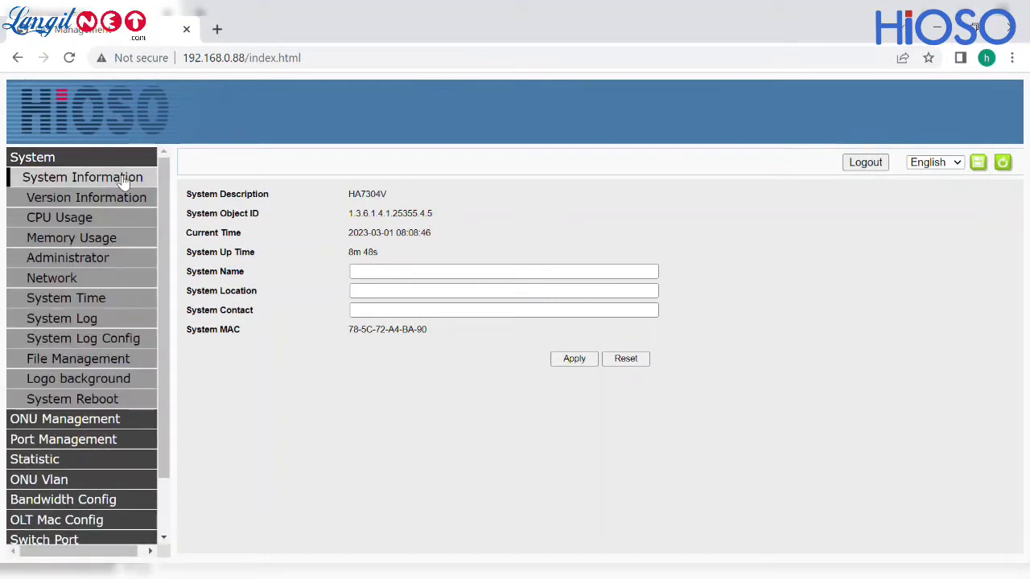
click(117, 201)
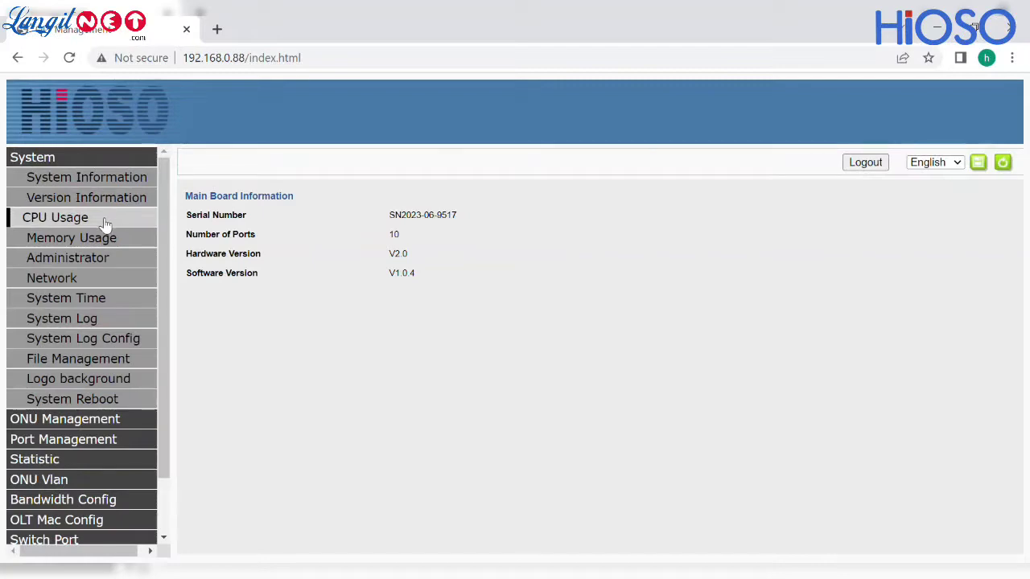
click(105, 223)
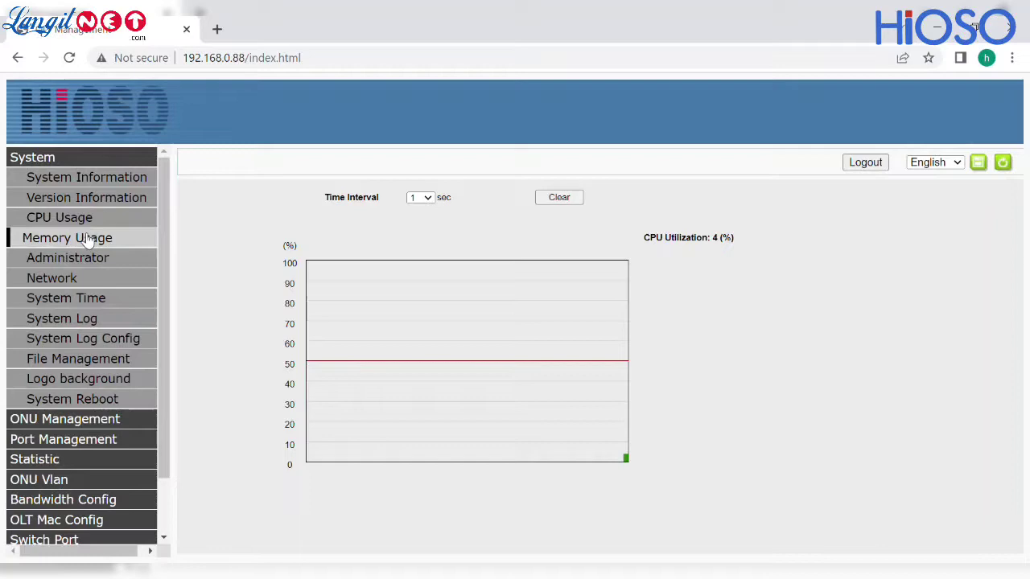
click(87, 236)
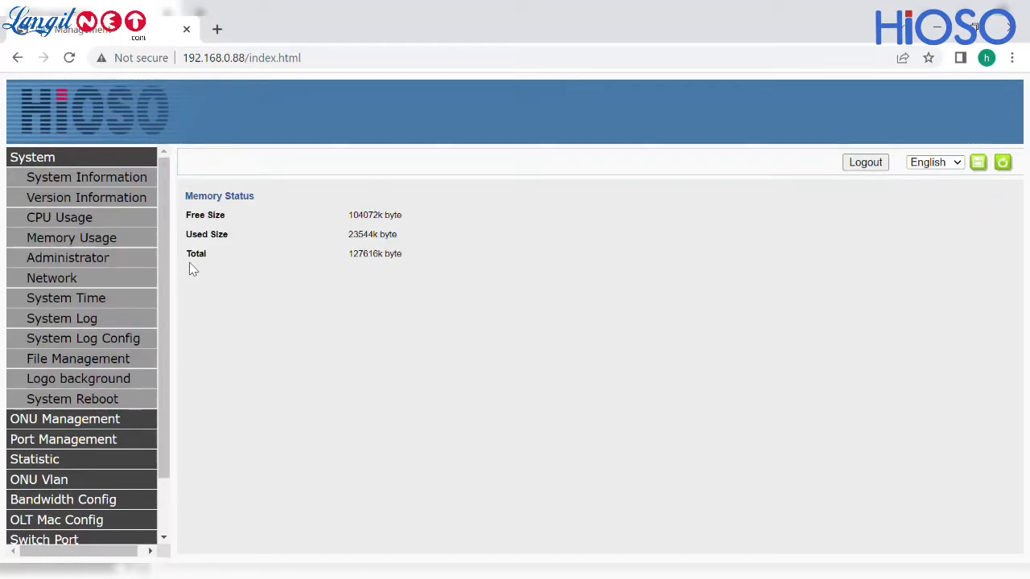
Review the OLT's network settings, system time, RAM event log and system log configuration.
click(117, 279)
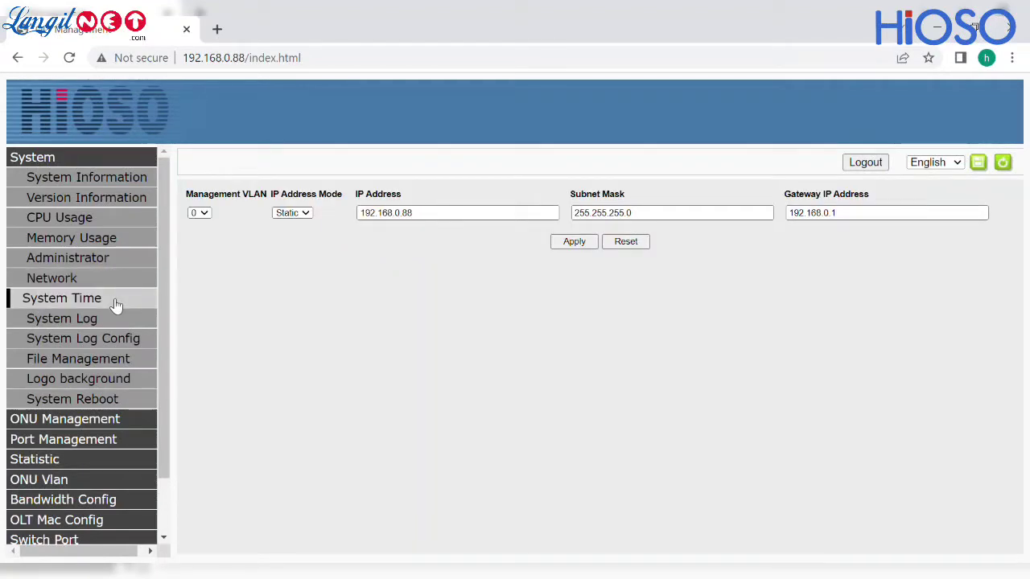
click(116, 302)
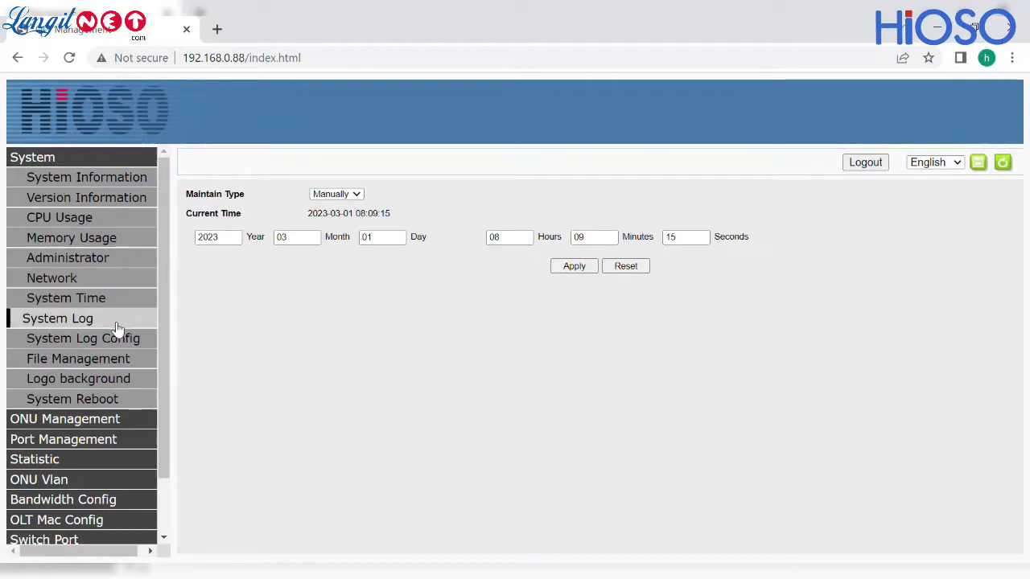
click(113, 325)
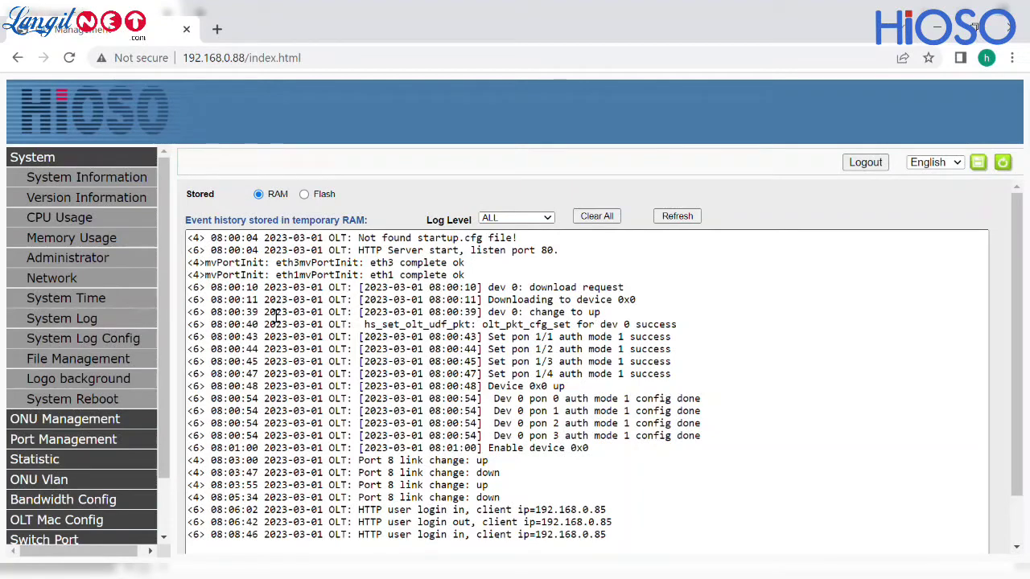
scroll(214, 318, down, 1)
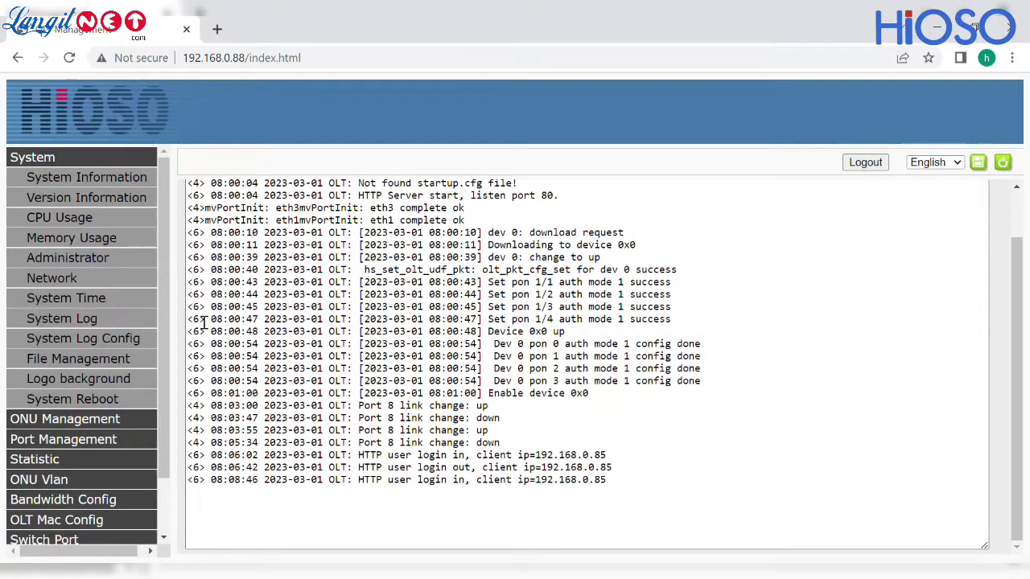
click(126, 346)
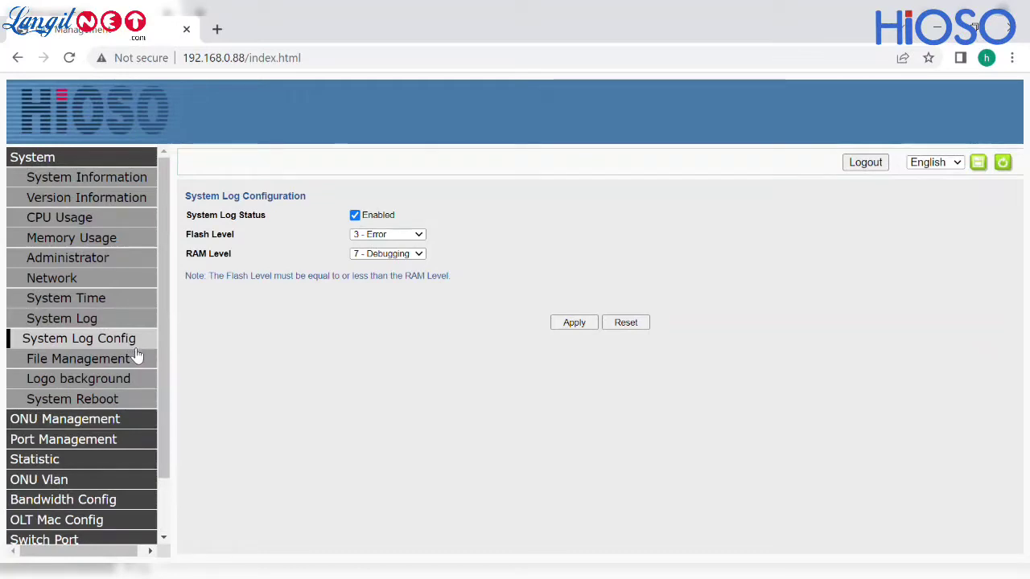
View the system's file management list, logo background setting and reboot options.
click(135, 362)
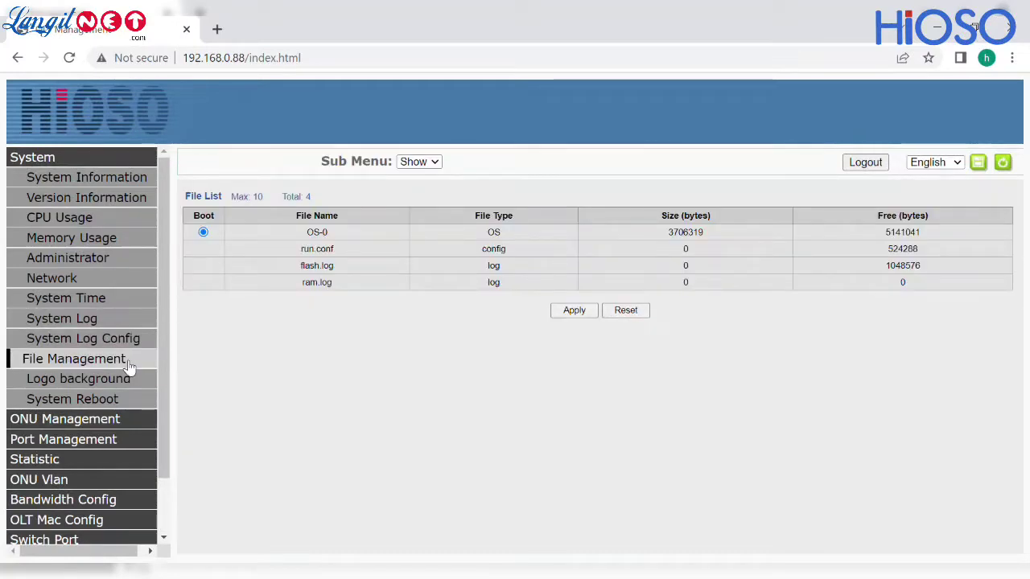
click(127, 385)
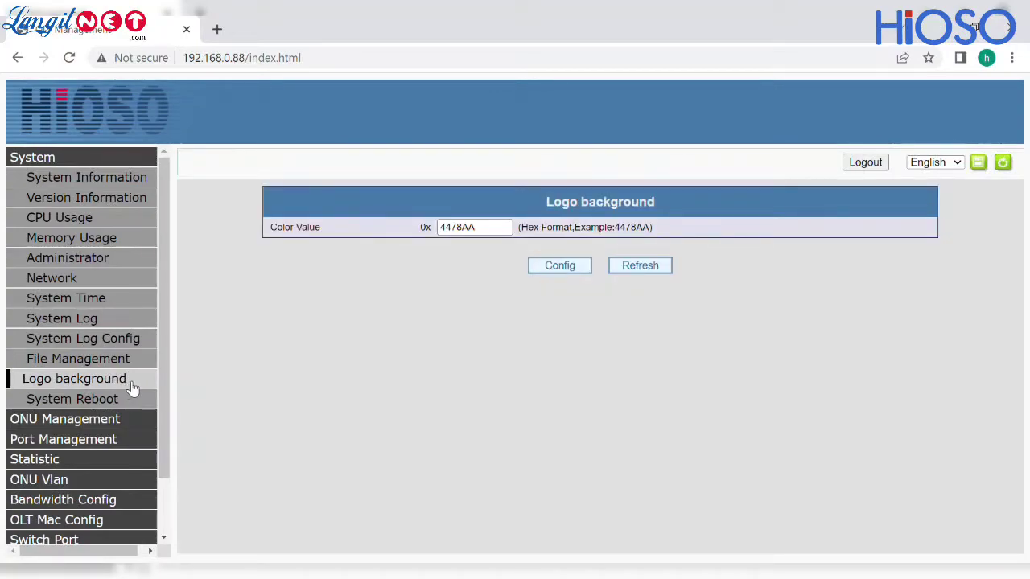
click(119, 403)
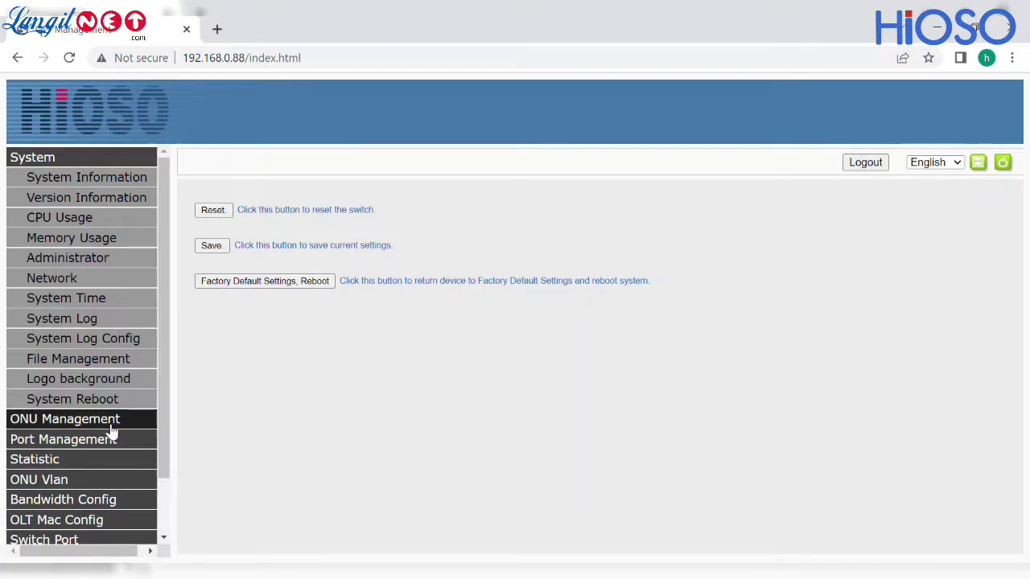
Examine the ONU management pages: config, delete, search, authed, attempt, CATV and all ONUs.
click(113, 425)
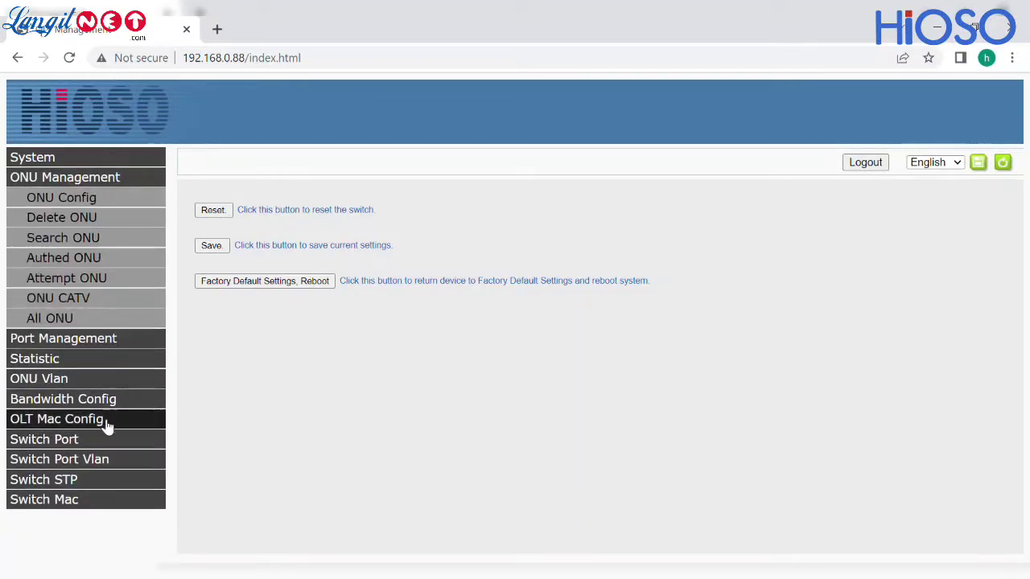
click(83, 204)
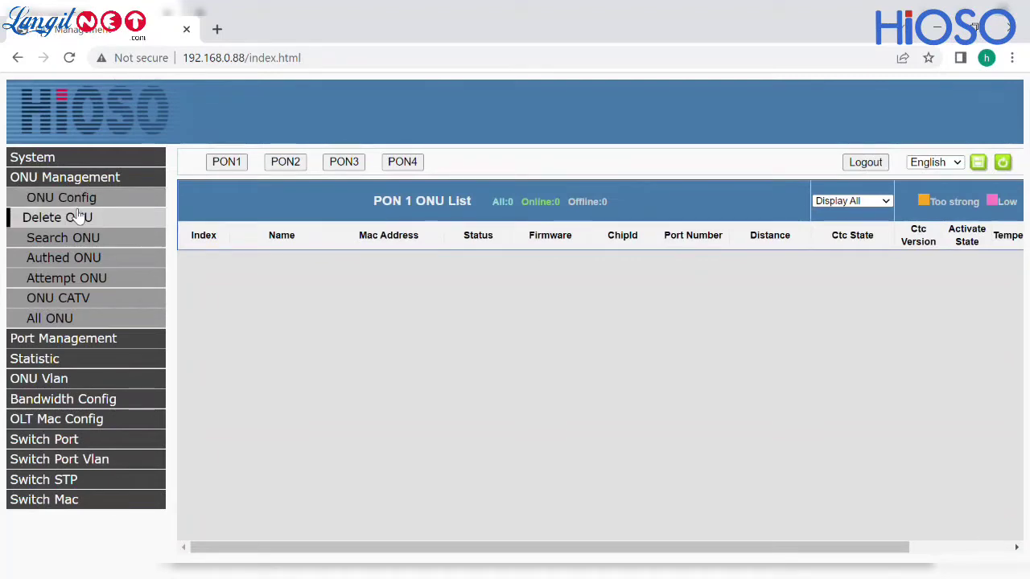
click(78, 213)
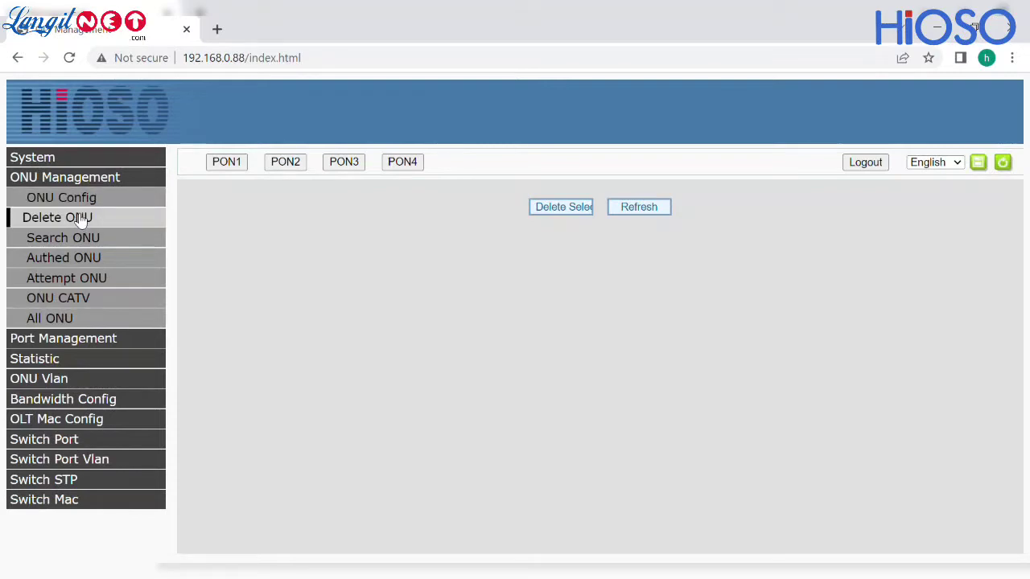
click(78, 236)
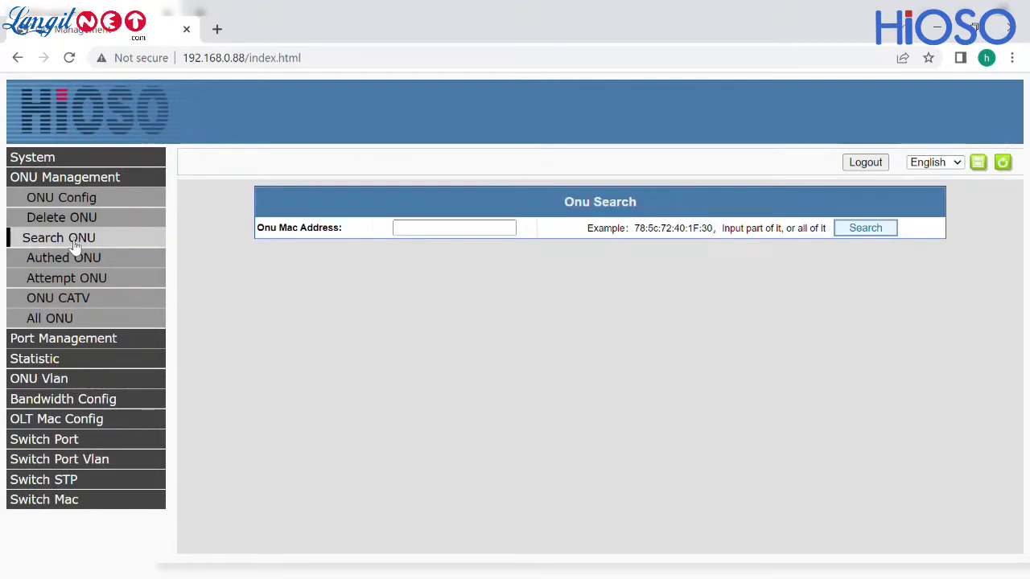
click(72, 259)
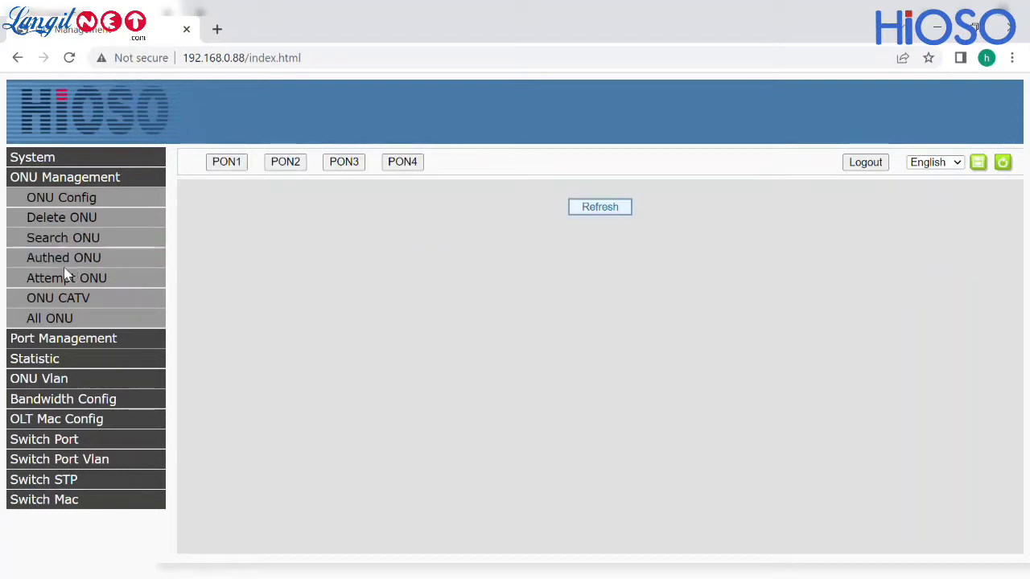
click(66, 277)
click(69, 299)
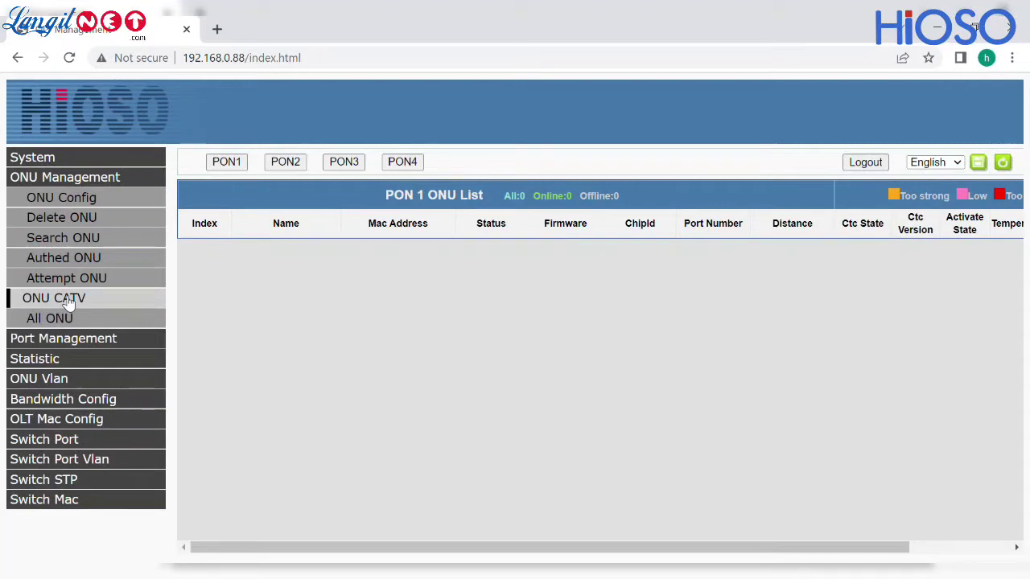
click(67, 323)
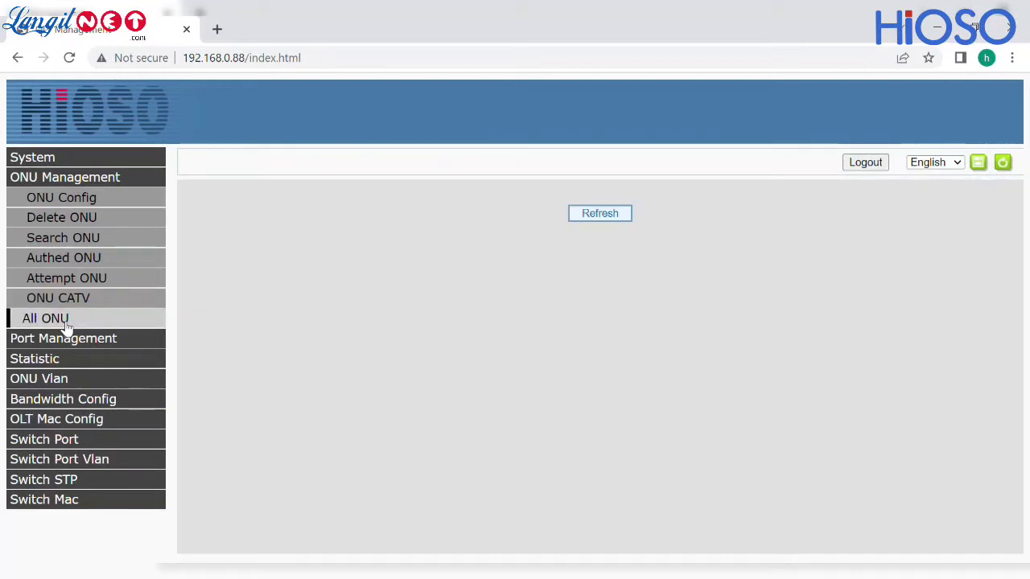
Examine the port management pages for the OLT PON port, ONU port, PON auth mode and PON rate.
click(64, 338)
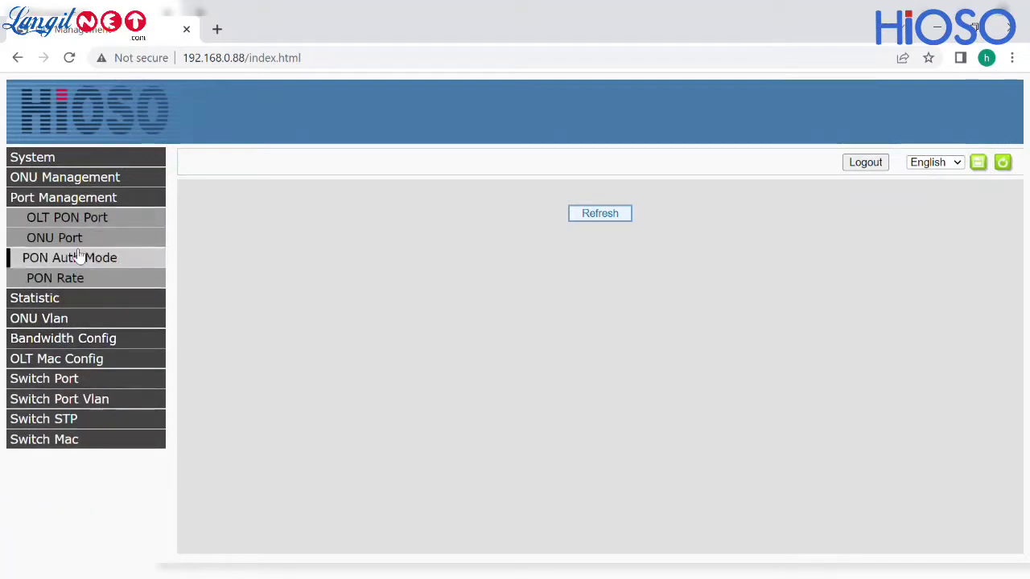
click(78, 225)
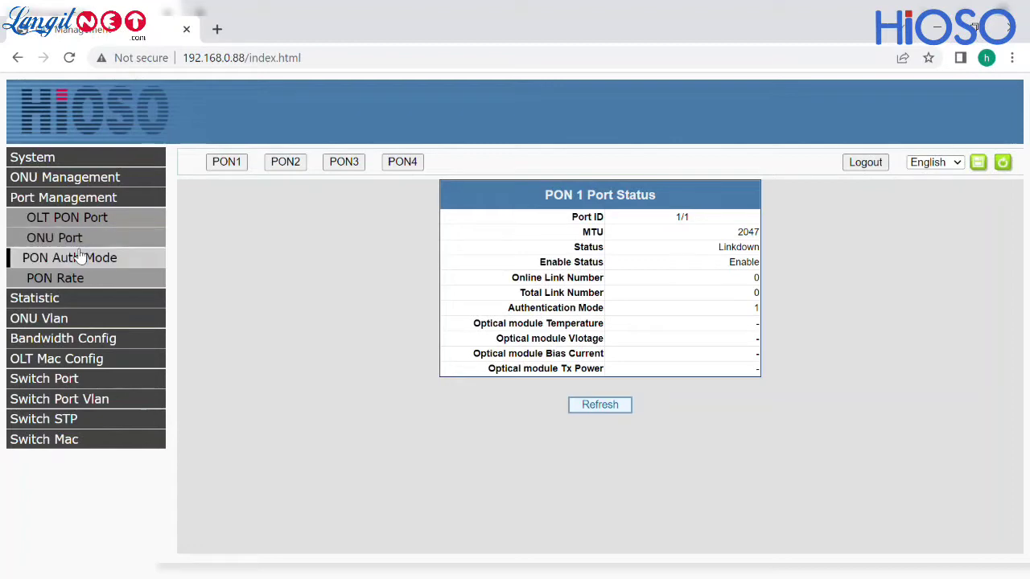
click(78, 247)
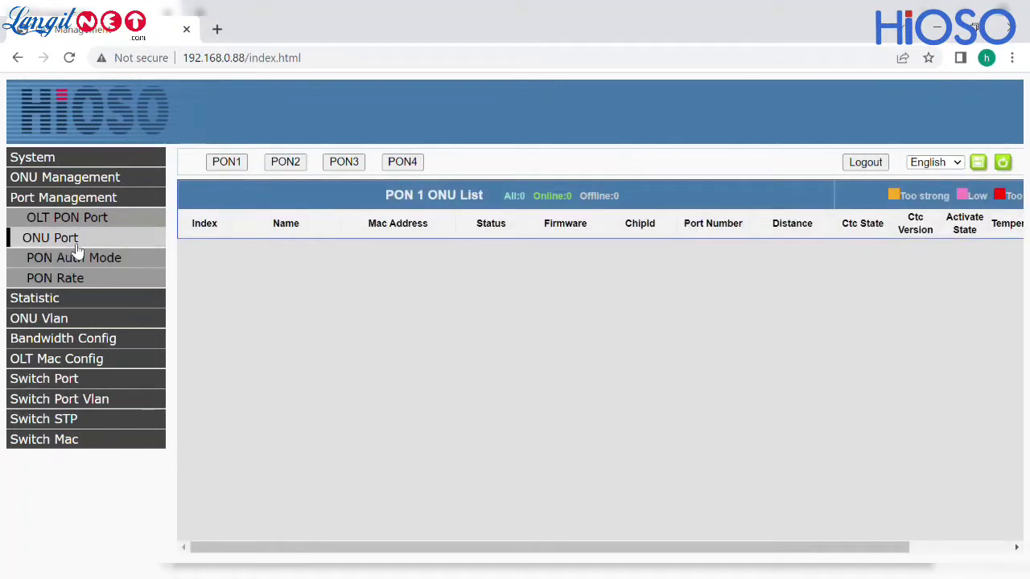
click(77, 256)
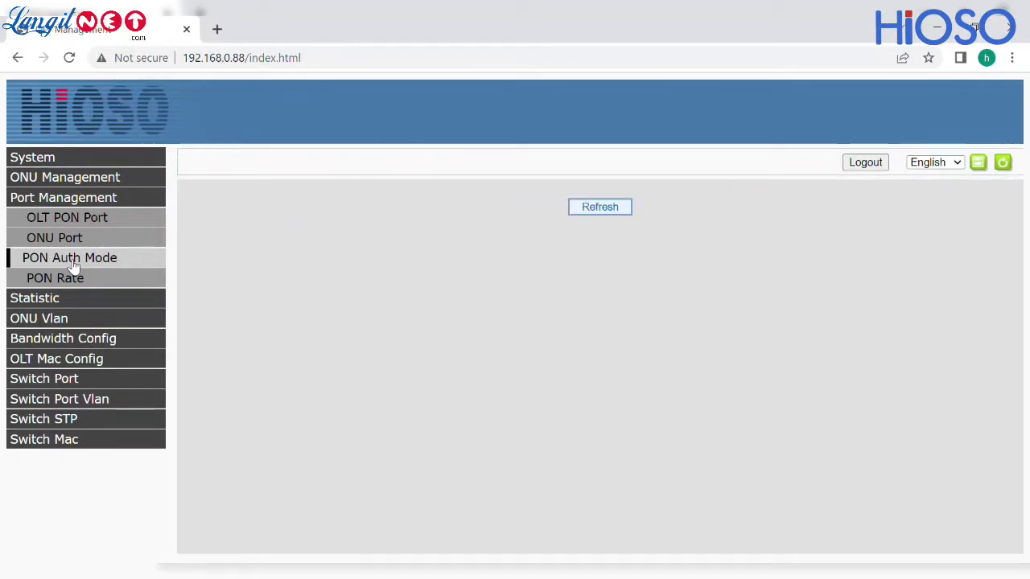
click(73, 282)
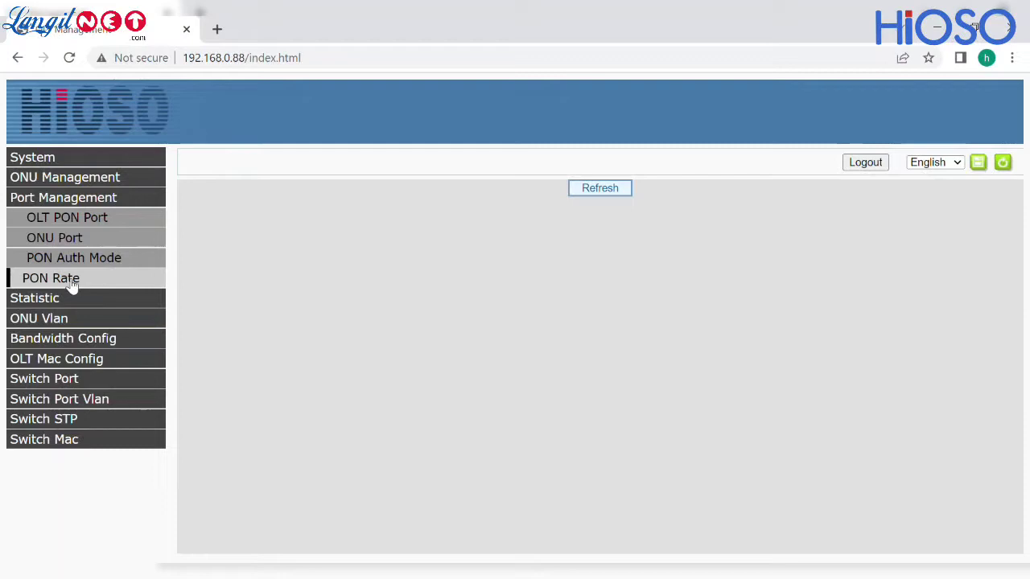
Review the OLT PON and OLT NNI port statistics and all columns of the PON 1 ONU statistic list.
click(71, 300)
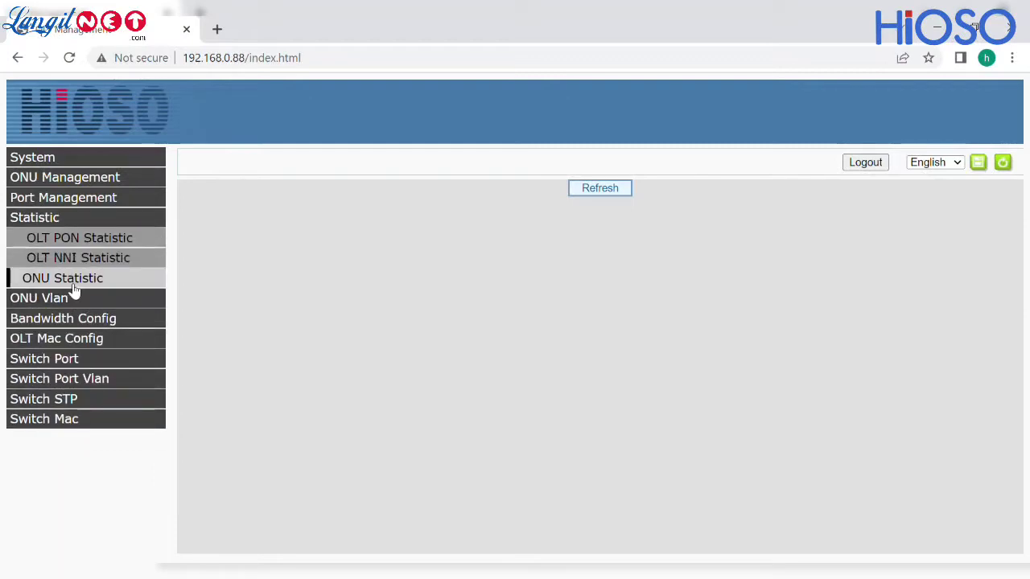
click(58, 237)
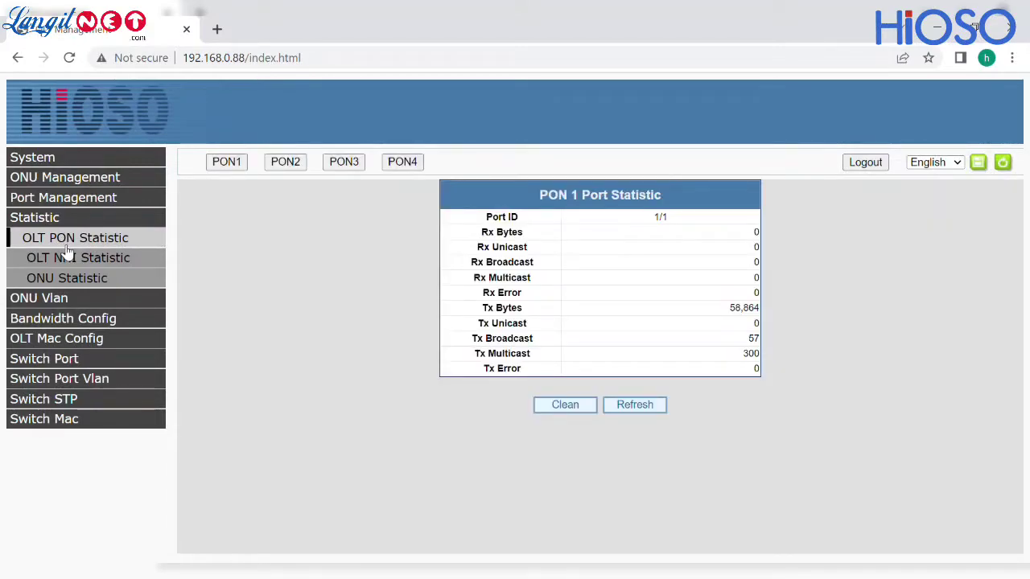
click(67, 258)
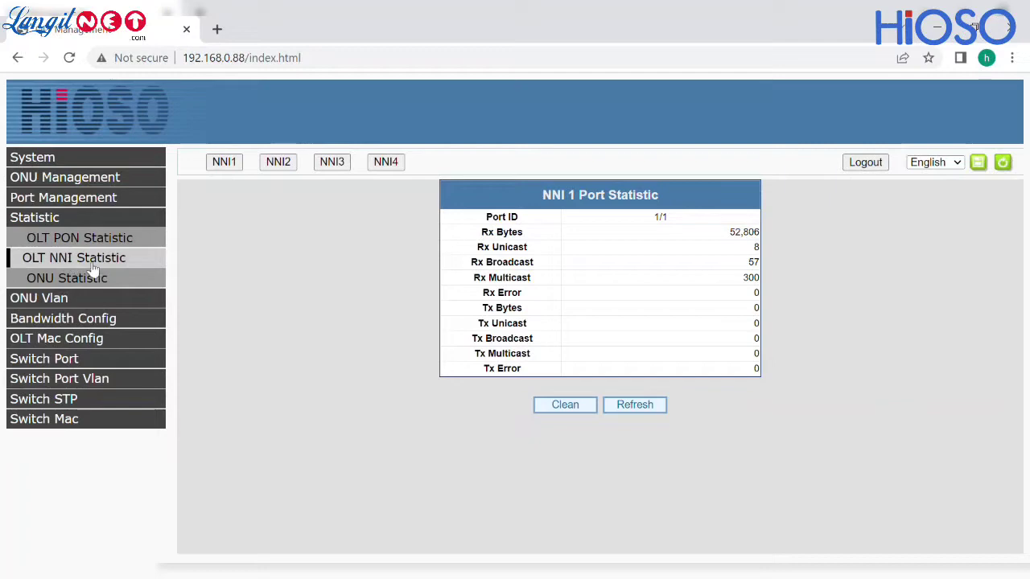
click(83, 277)
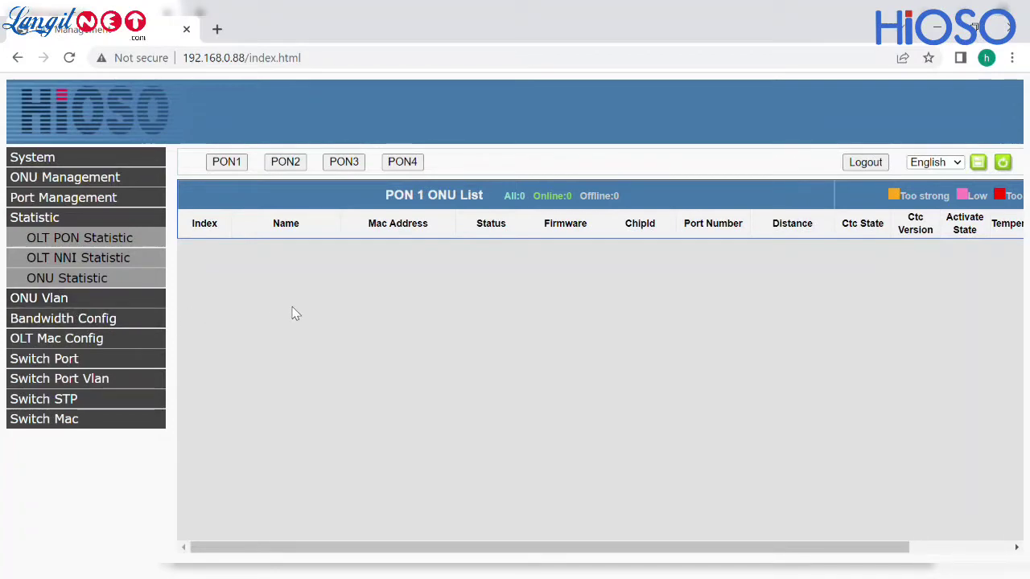
scroll(284, 318, right, 3)
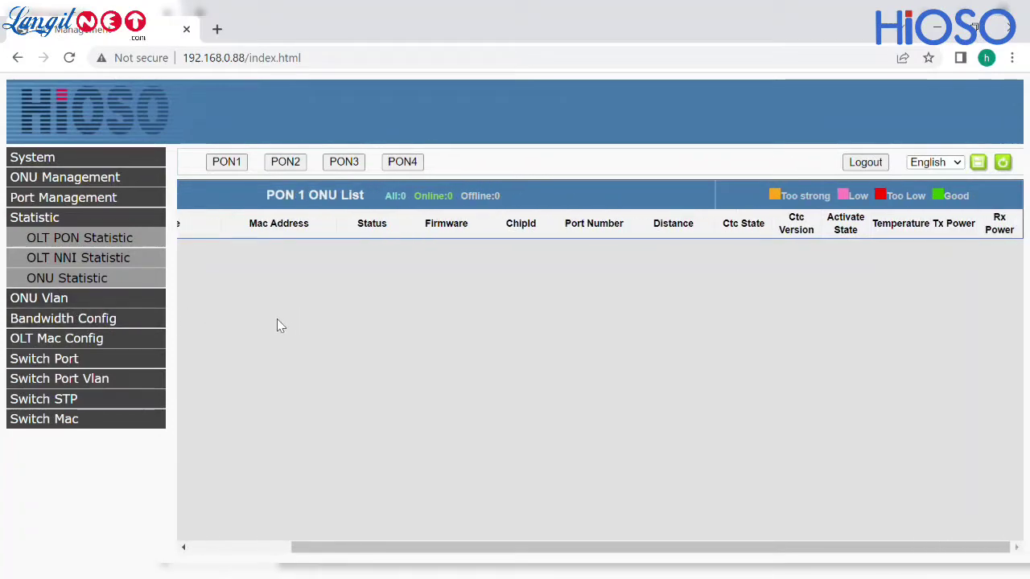
scroll(266, 319, left, 3)
View all columns of the PON 1 list for ONU port VLAN, and open the ONU link bandwidth page.
click(112, 305)
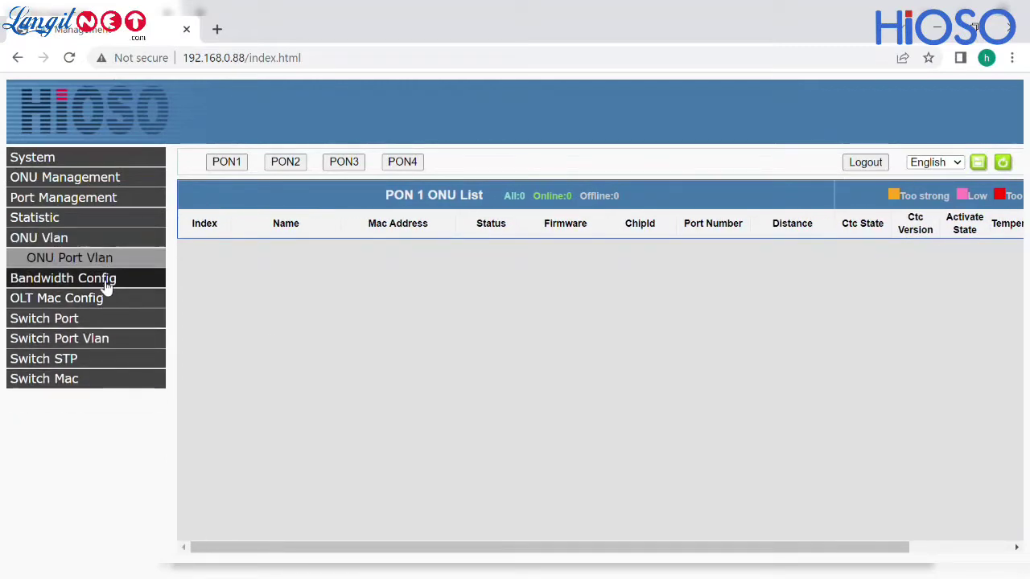
click(104, 269)
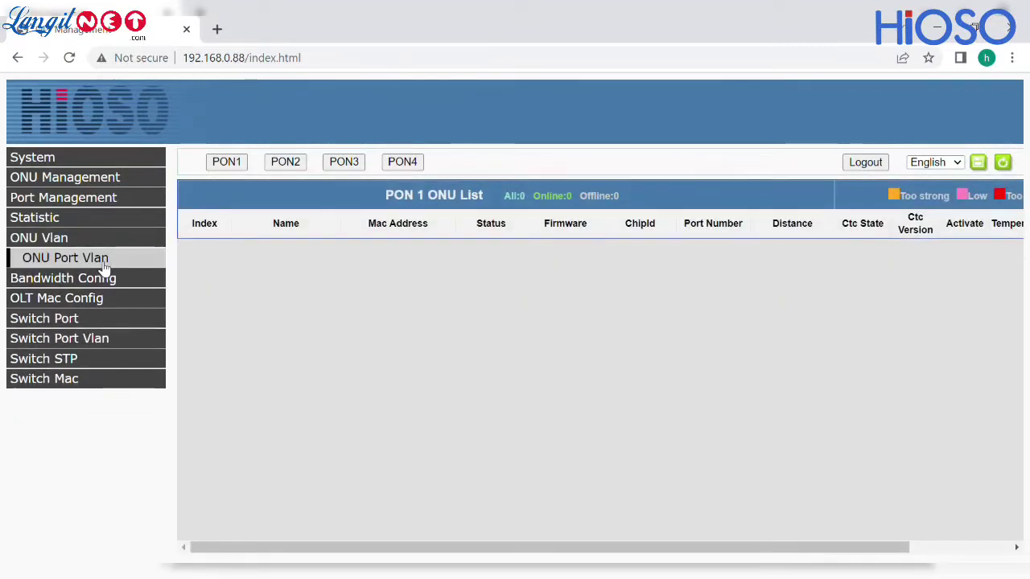
scroll(312, 298, right, 3)
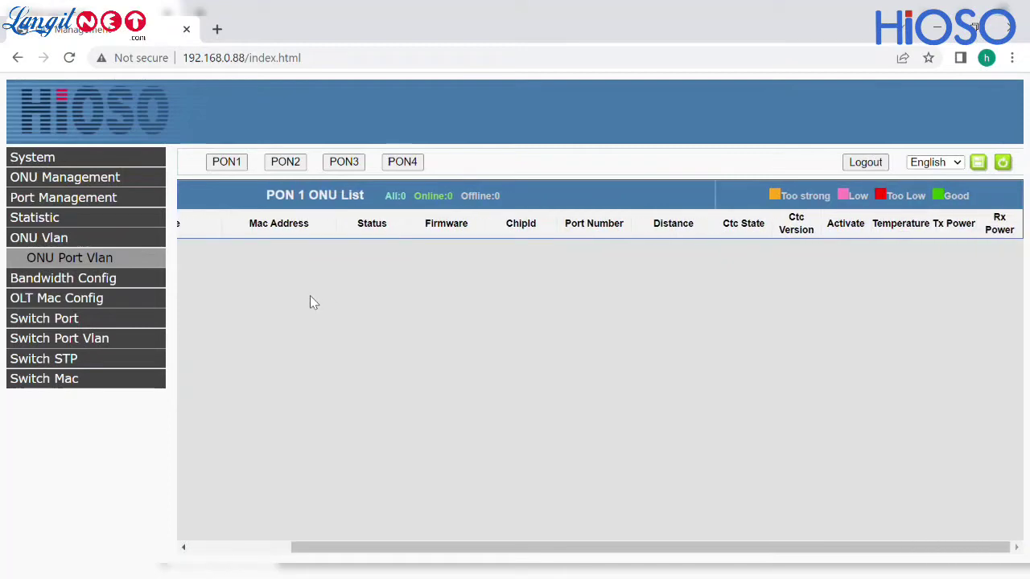
scroll(308, 296, left, 3)
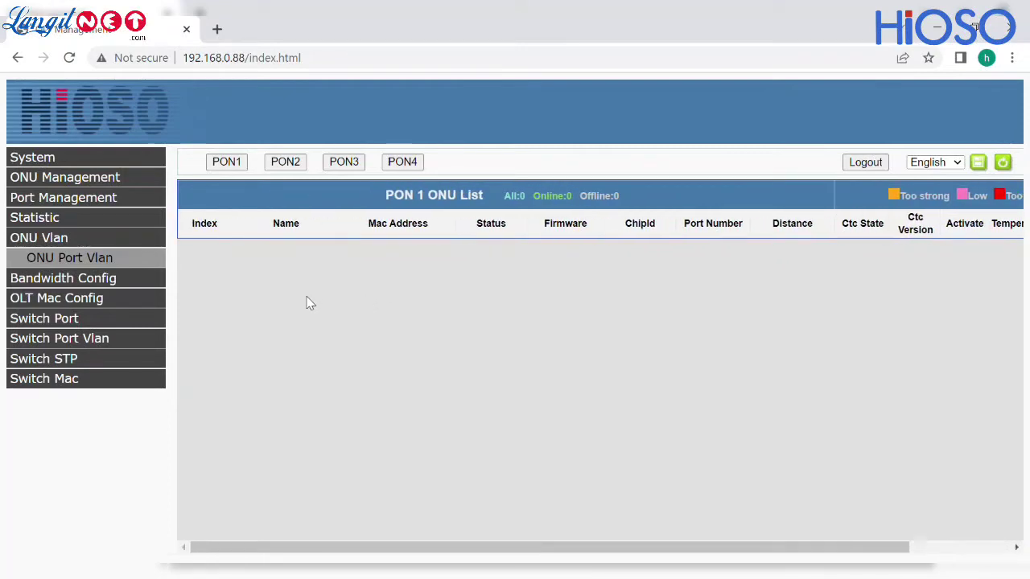
click(113, 278)
click(113, 281)
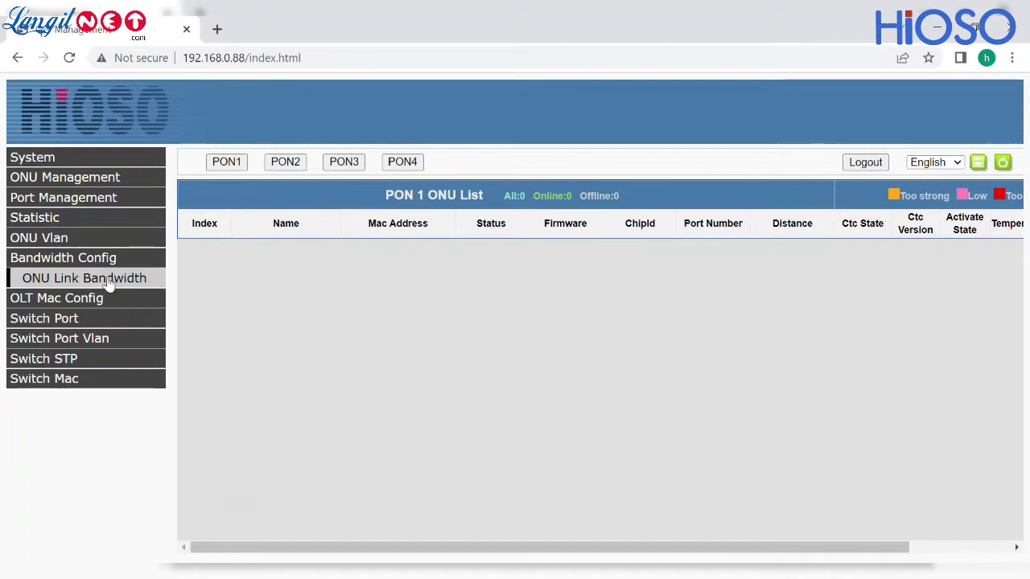
View all columns of the ONU link bandwidth list for PON 1, and review the OLT MAC age time and MAC list pages.
scroll(224, 278, right, 3)
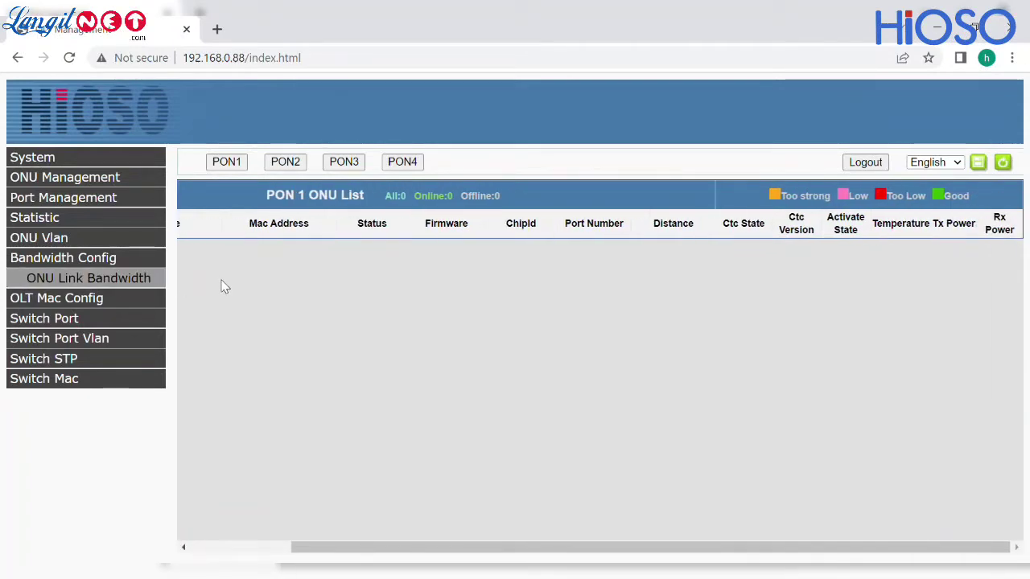
scroll(224, 288, left, 3)
click(115, 299)
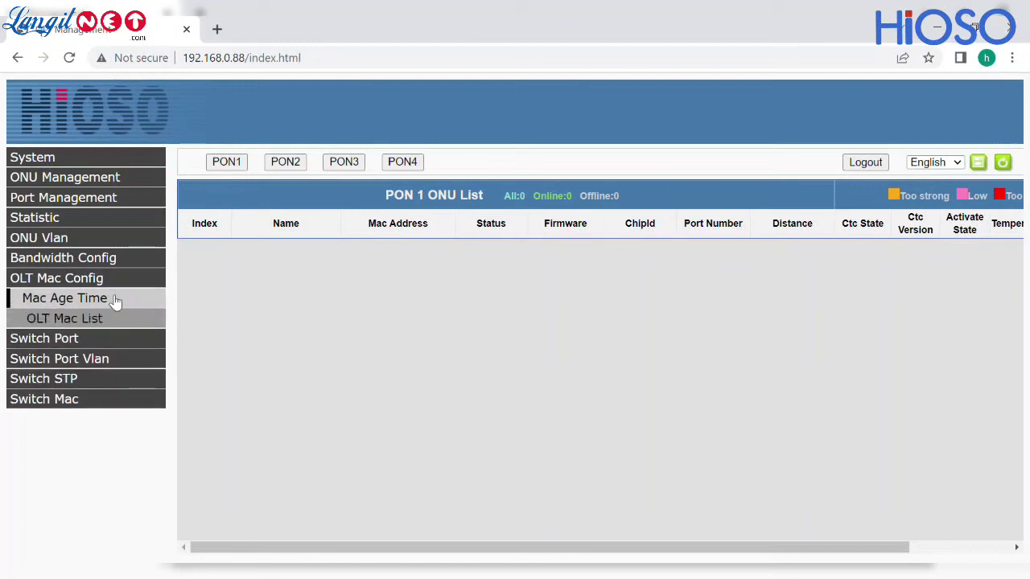
click(115, 299)
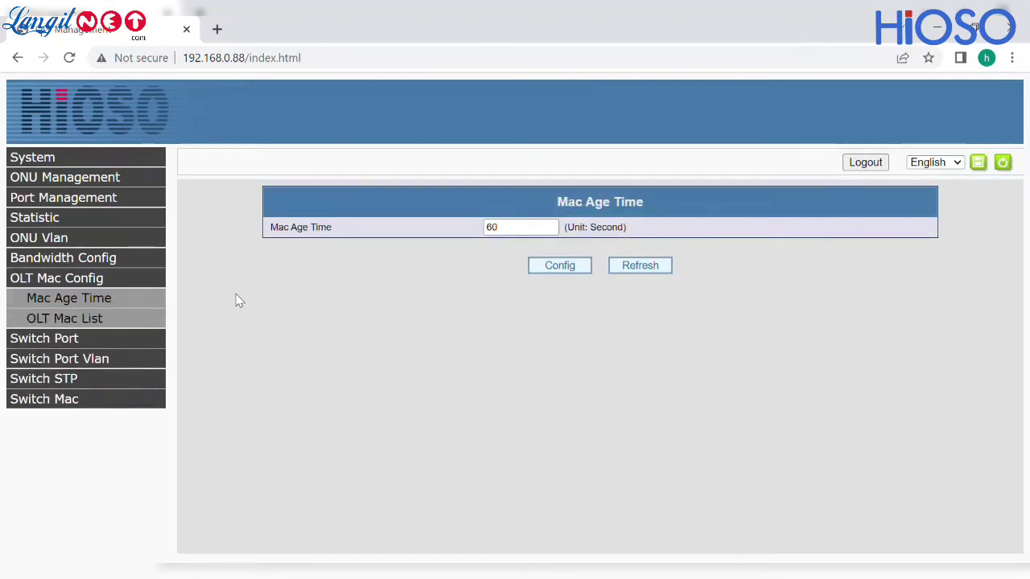
click(133, 320)
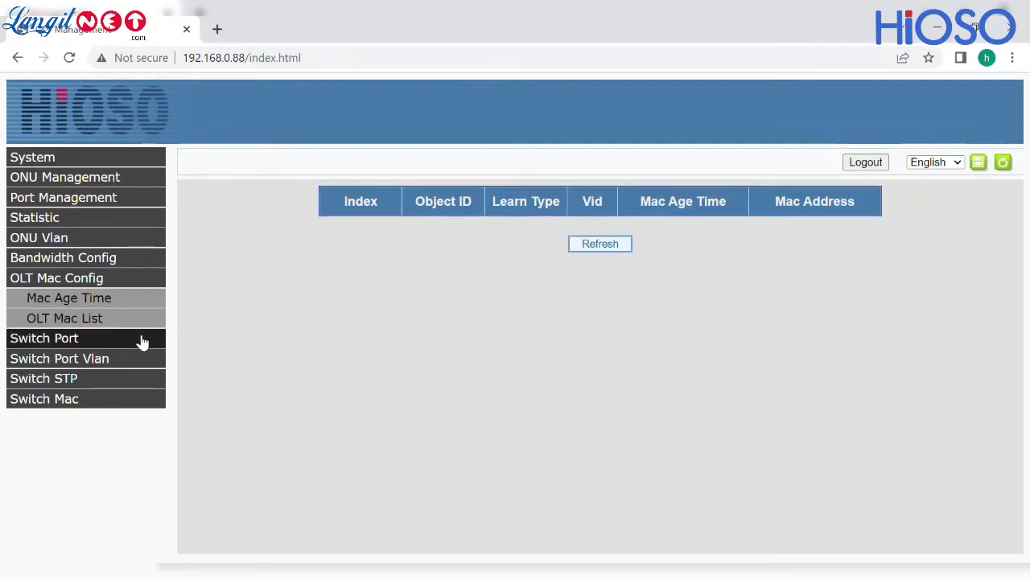
Examine the switch port pages for port status, the full port configuration list, port statistics and port mirroring.
click(142, 342)
click(140, 324)
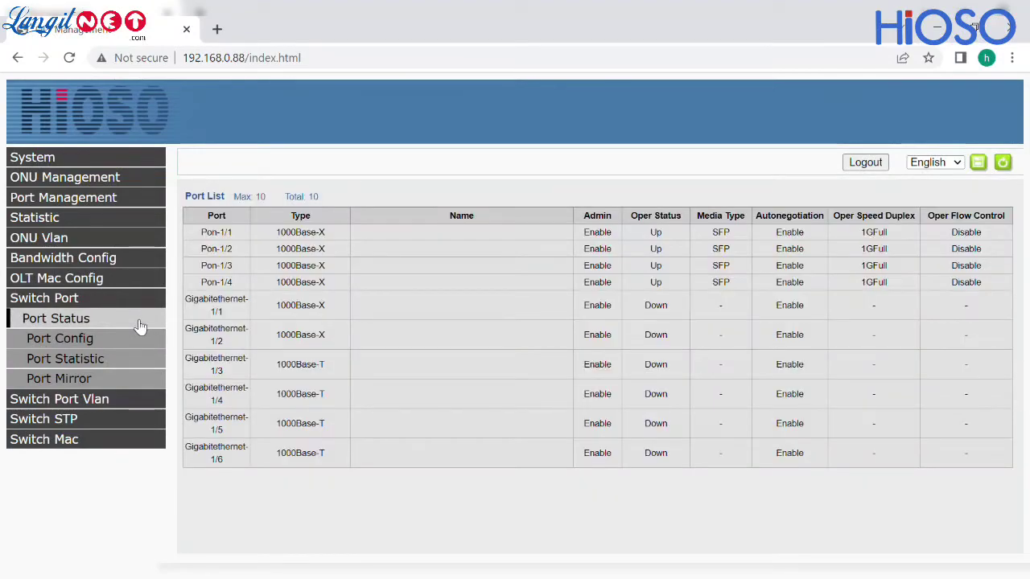
click(125, 339)
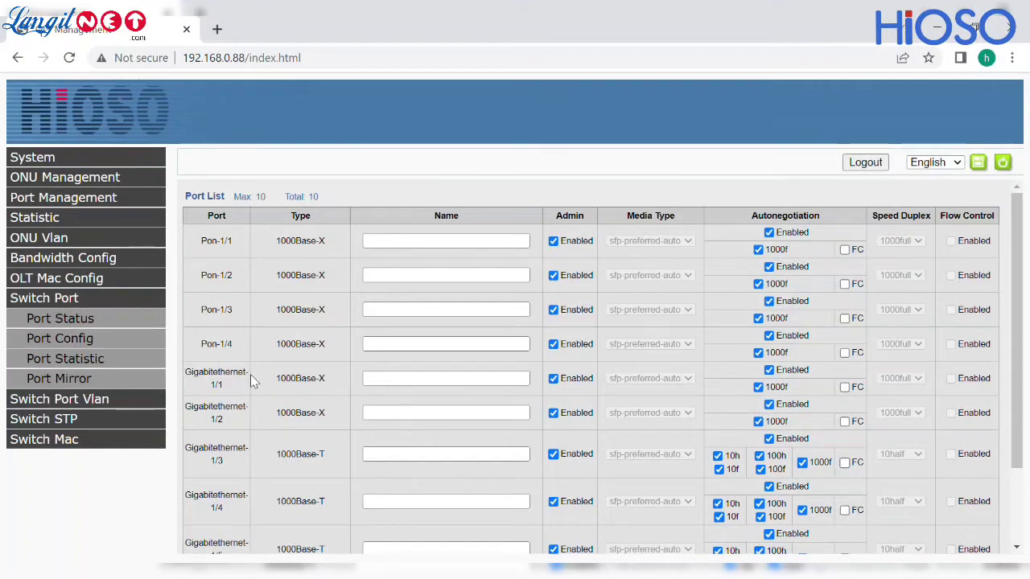
scroll(250, 374, down, 2)
scroll(243, 382, down, 1)
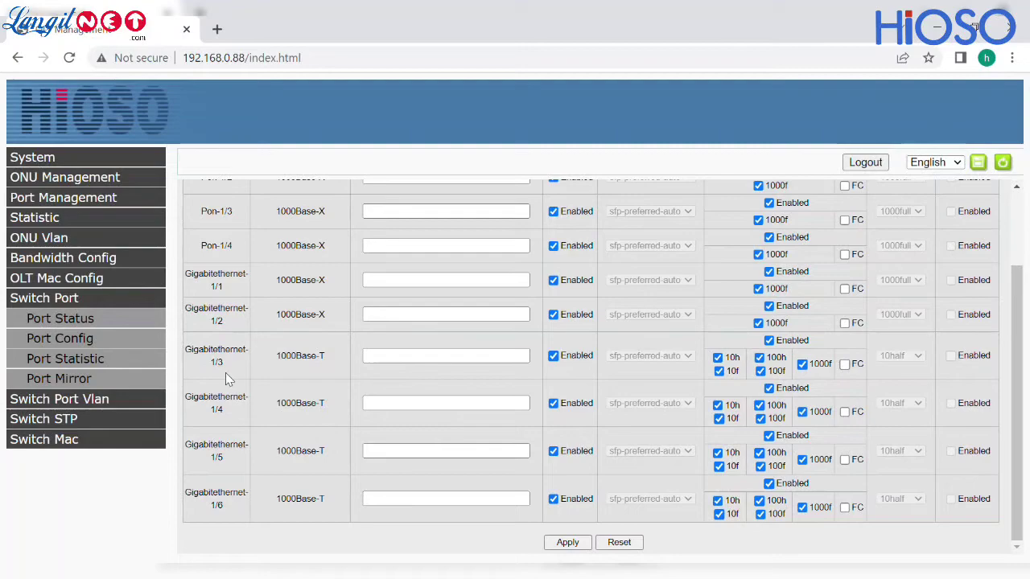
click(100, 361)
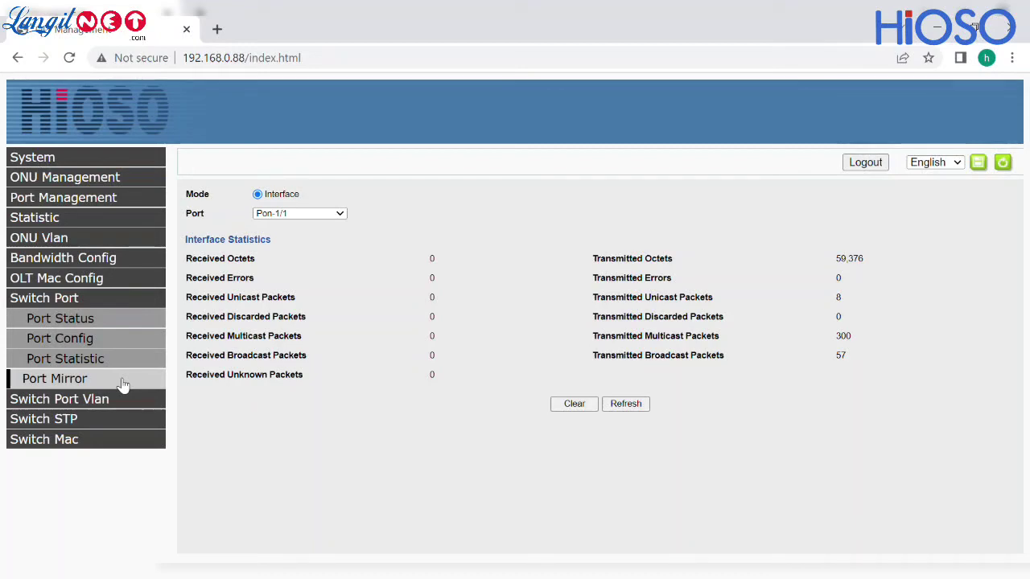
click(124, 385)
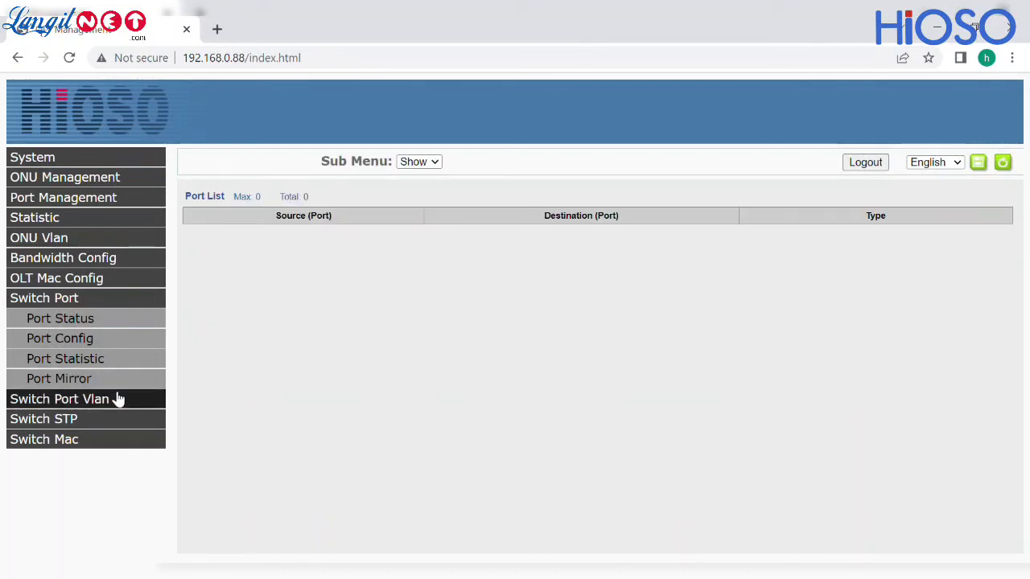
Review the switch port VLAN configuration page and the spanning tree bridge and port information pages.
click(115, 399)
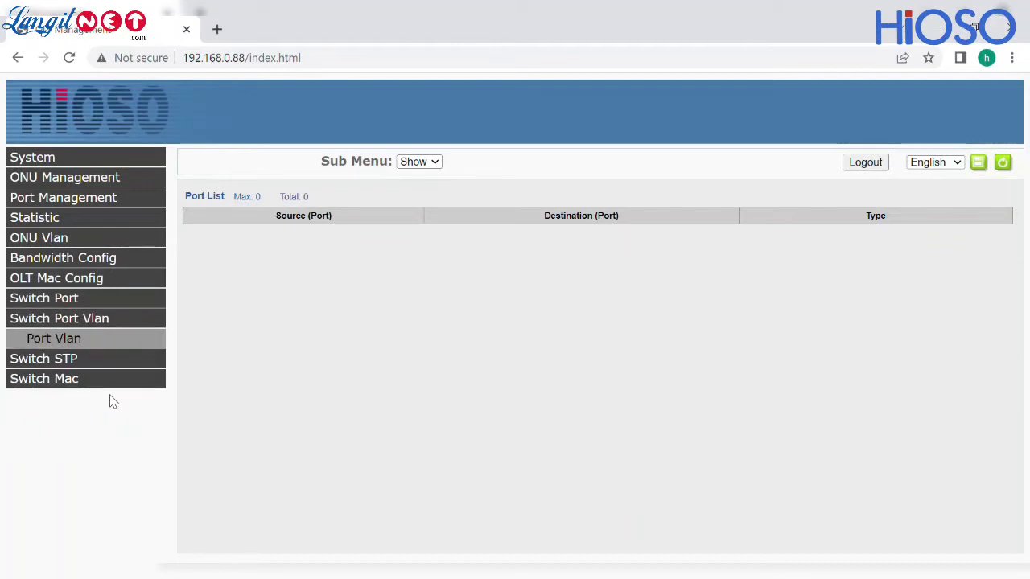
click(101, 347)
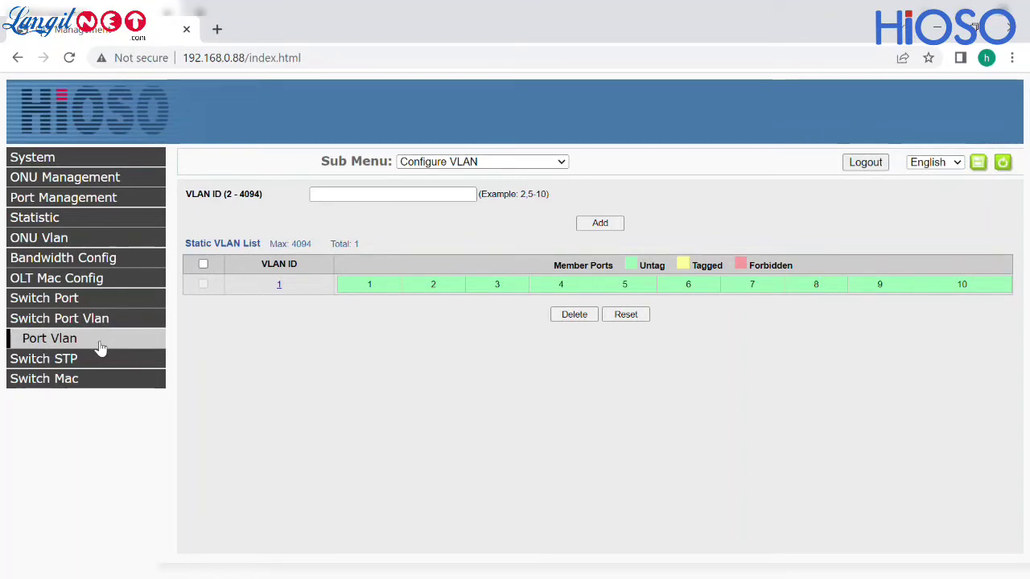
click(94, 360)
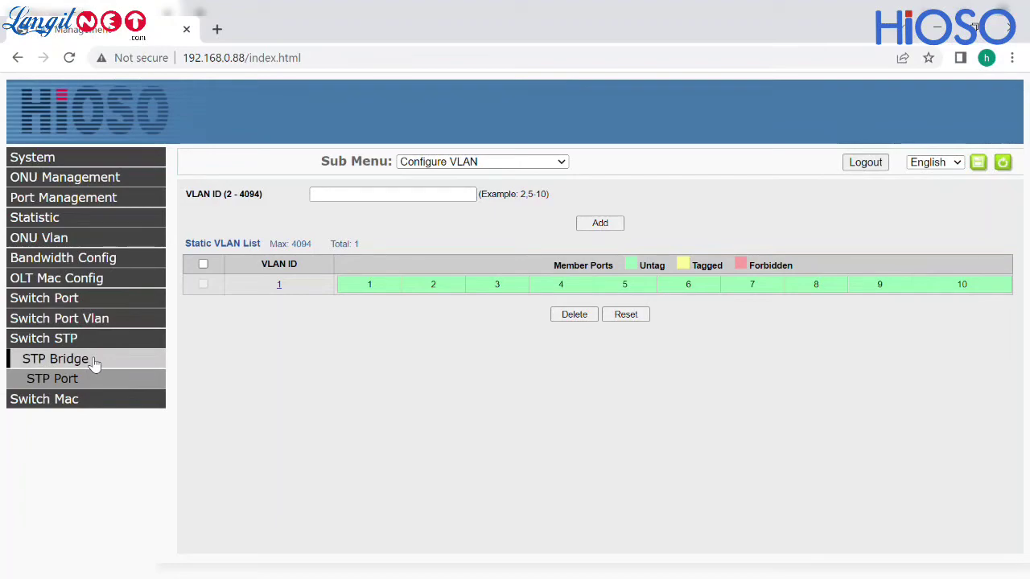
click(94, 362)
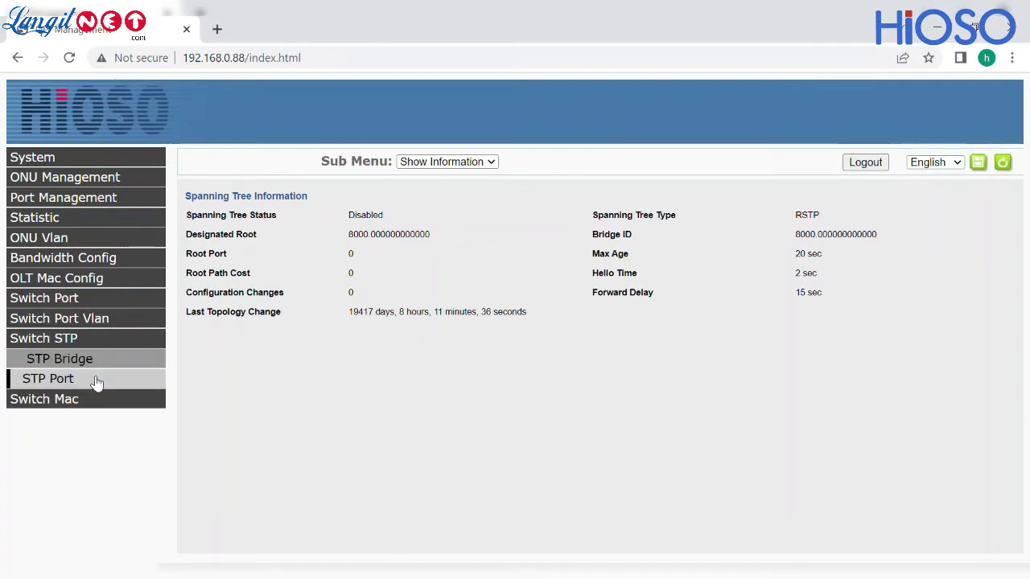
click(97, 381)
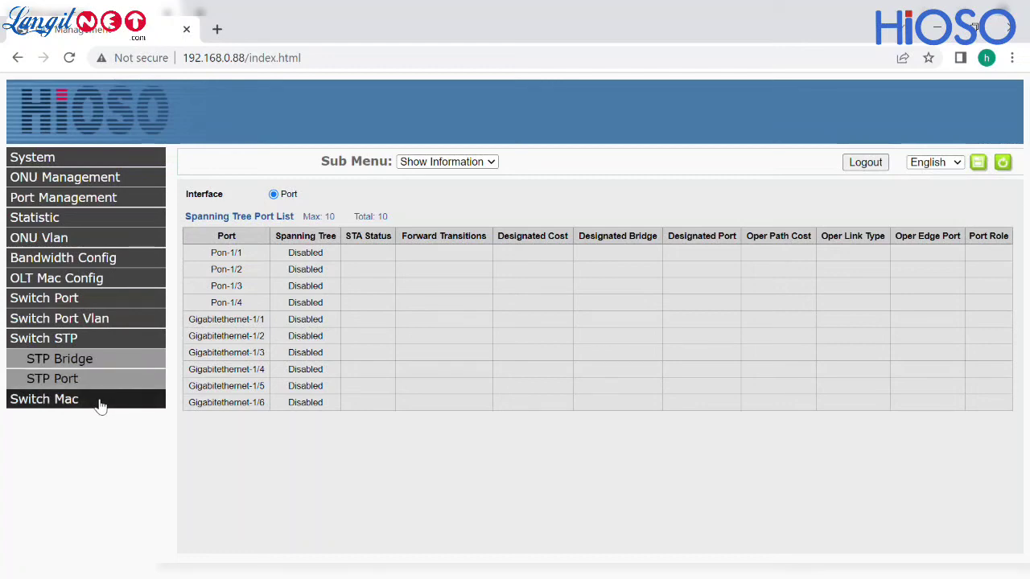
Open the switch MAC list page to view the dynamic MAC address list.
click(94, 405)
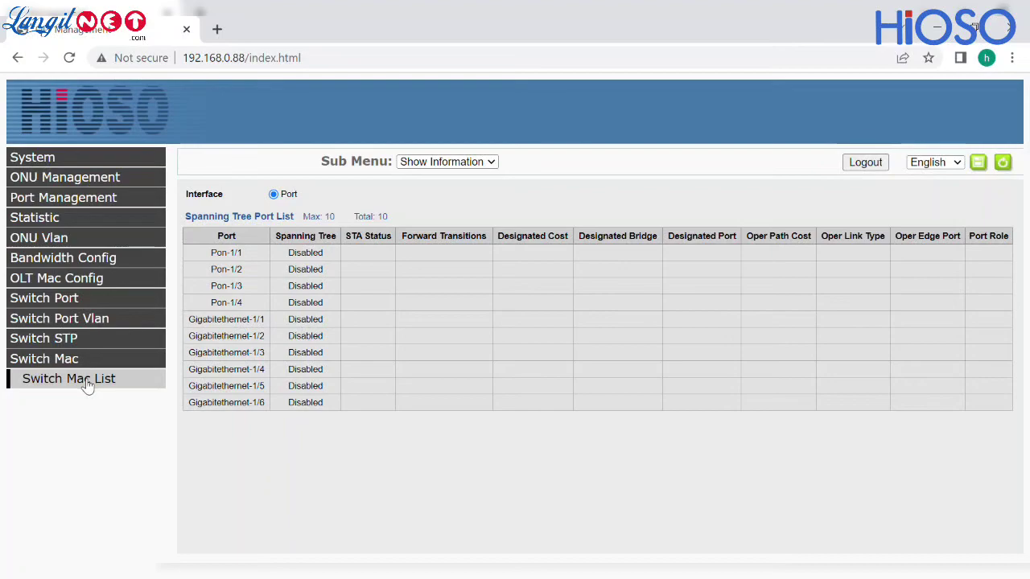
click(88, 384)
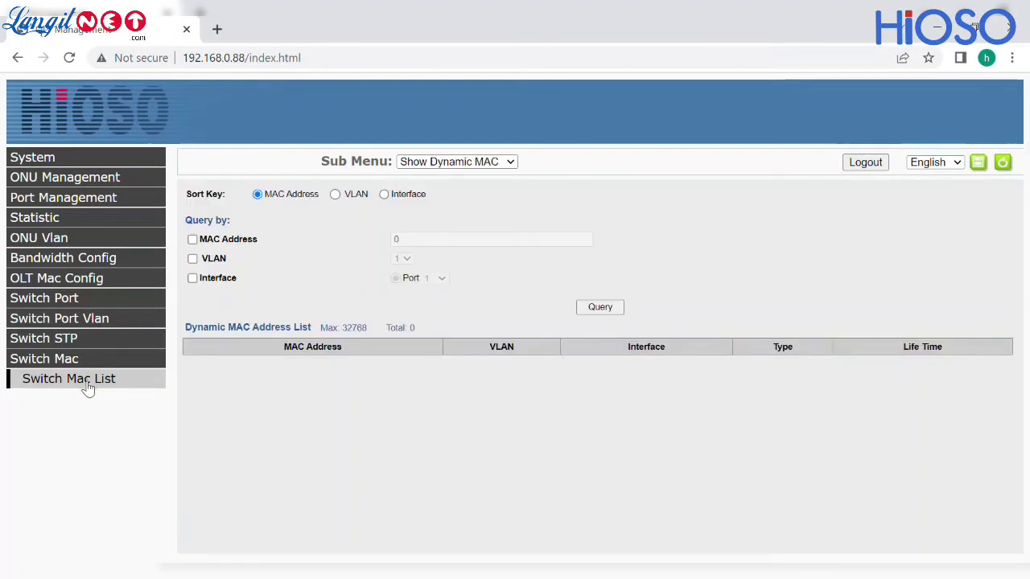